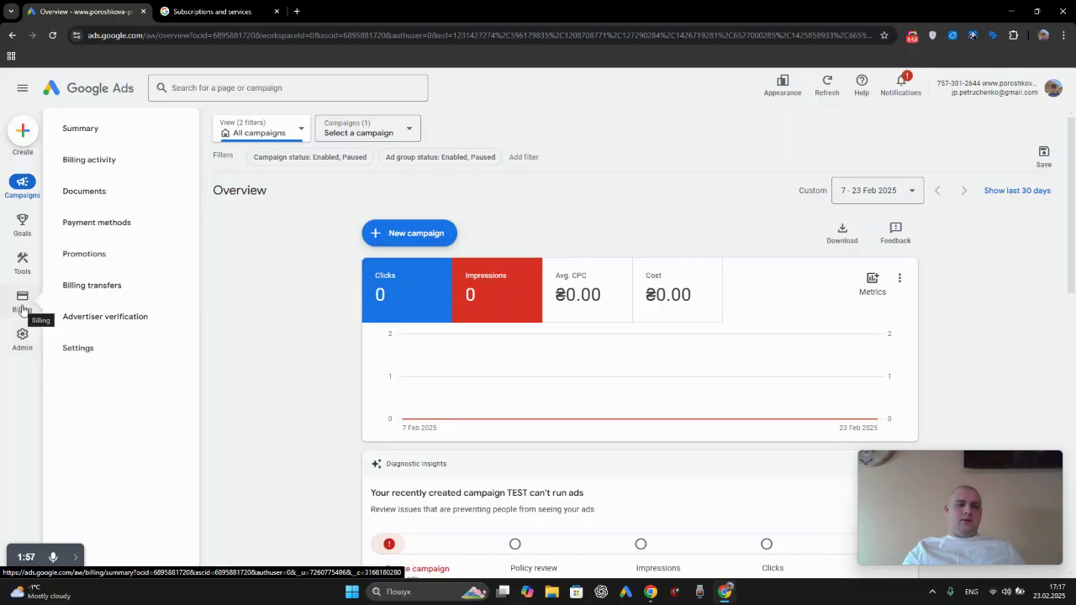
# Expand Payer details in billing settings and try editing the payer name to reveal the request-form note.
pyautogui.click(110, 363)
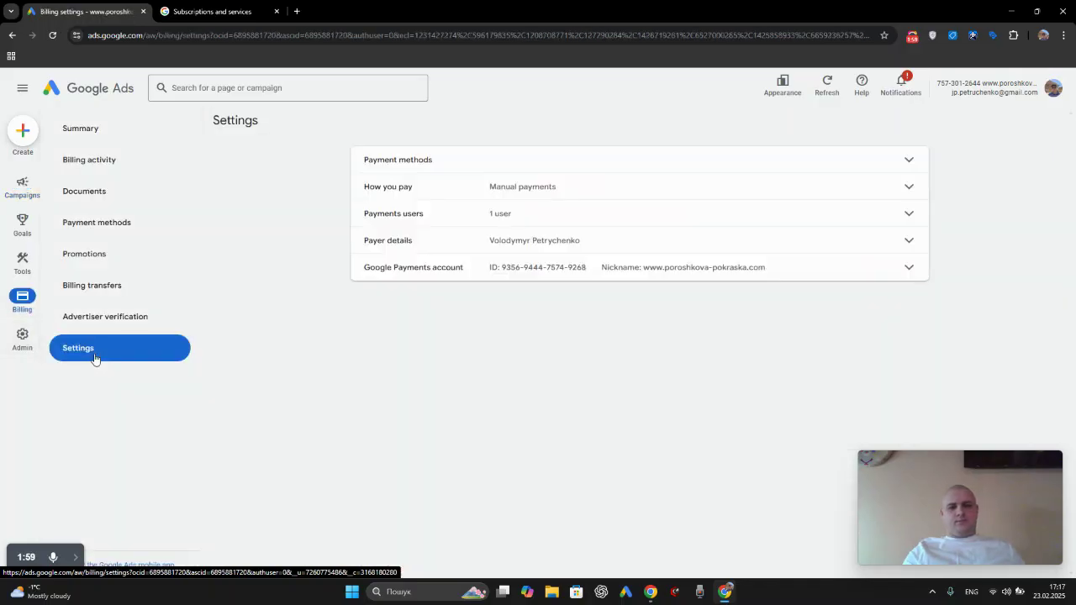
pyautogui.click(534, 247)
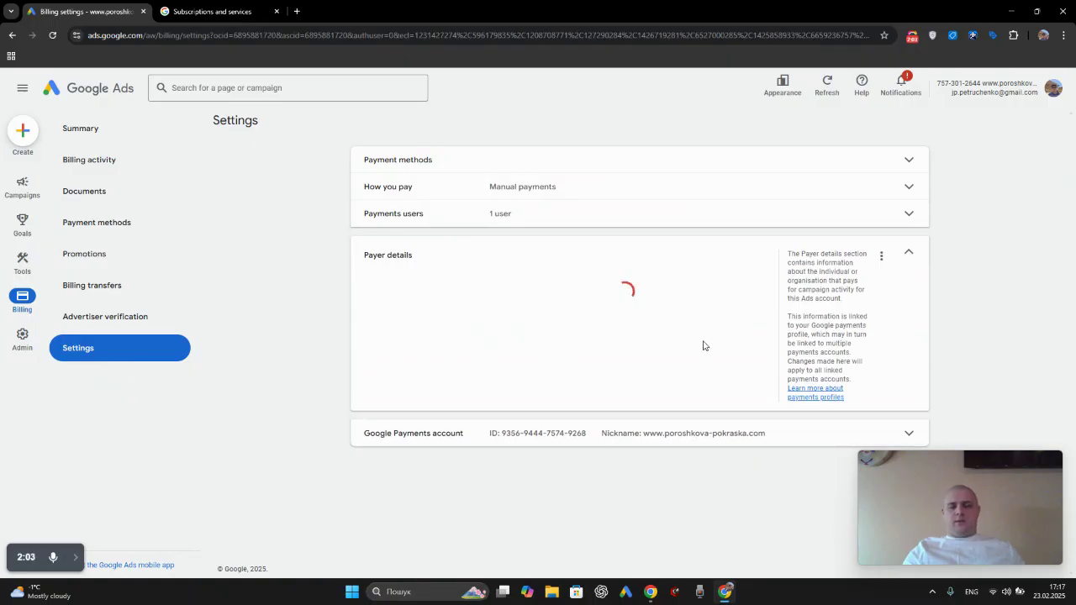
pyautogui.scroll(-1, 703, 346)
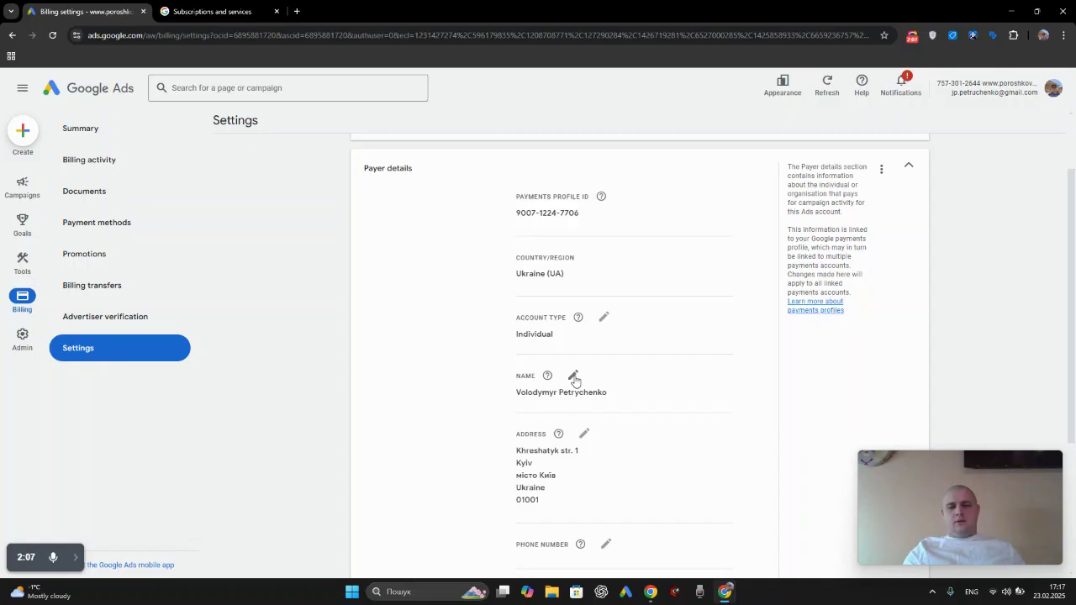
pyautogui.click(575, 381)
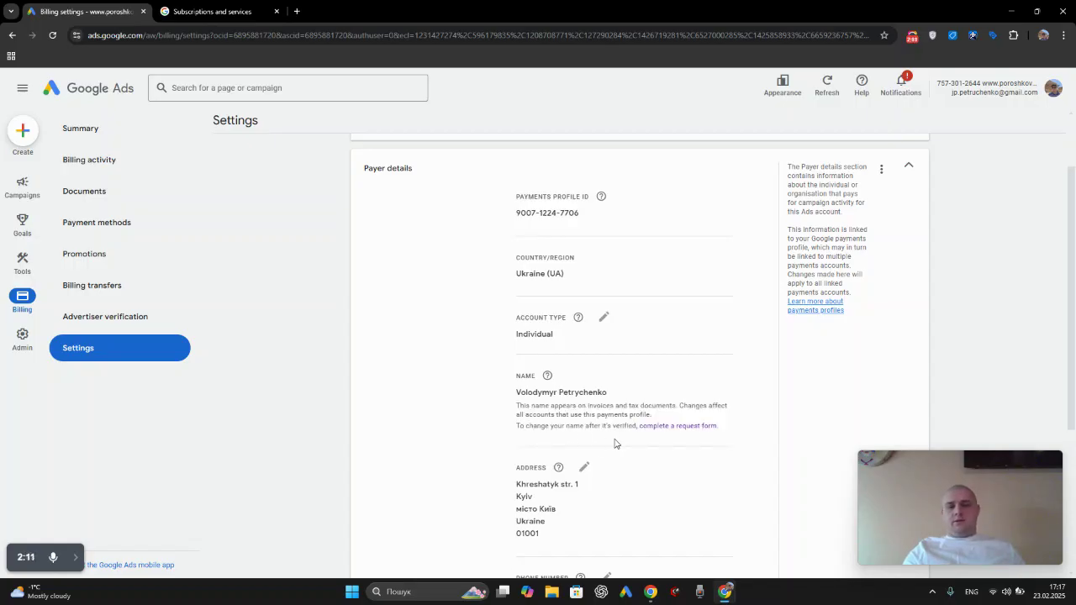
# Review the Google Pay Help payer-name change request form's fields, then go back to the Google Ads tab.
pyautogui.click(677, 426)
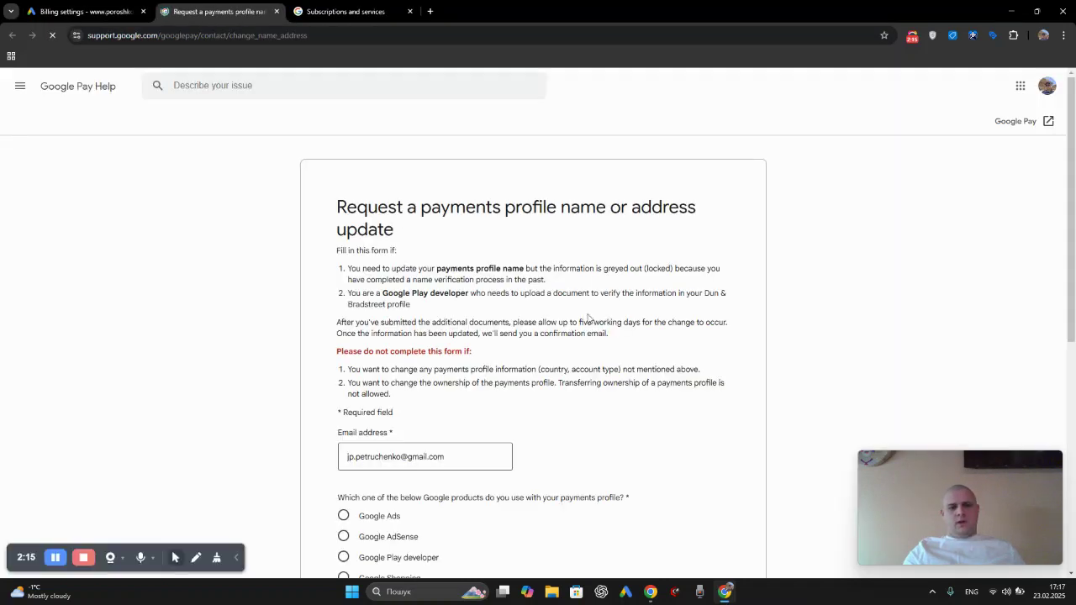
pyautogui.scroll(-2, 453, 356)
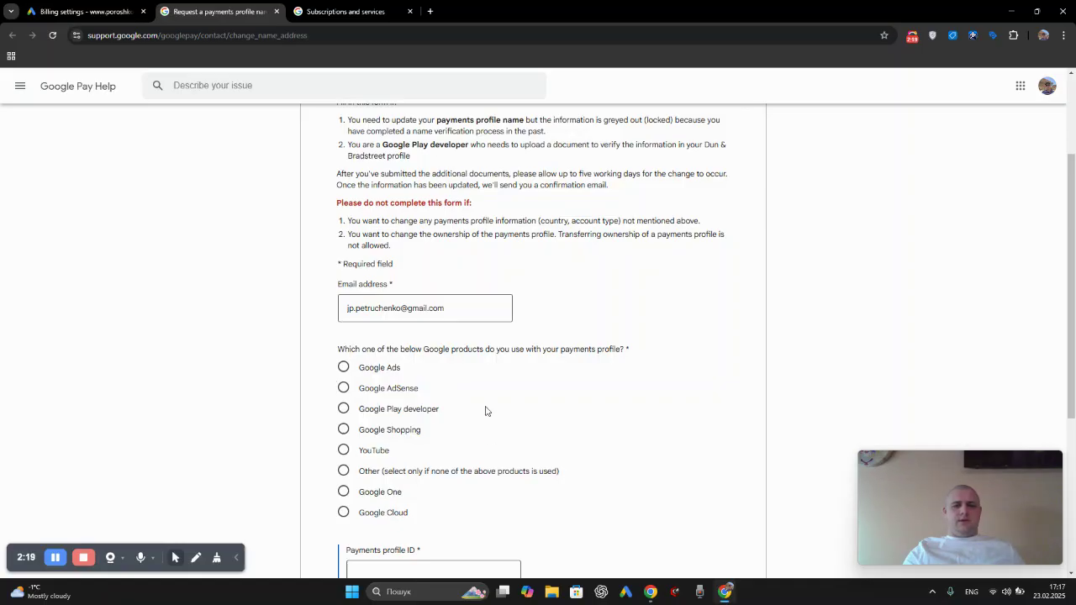
pyautogui.scroll(-4, 454, 509)
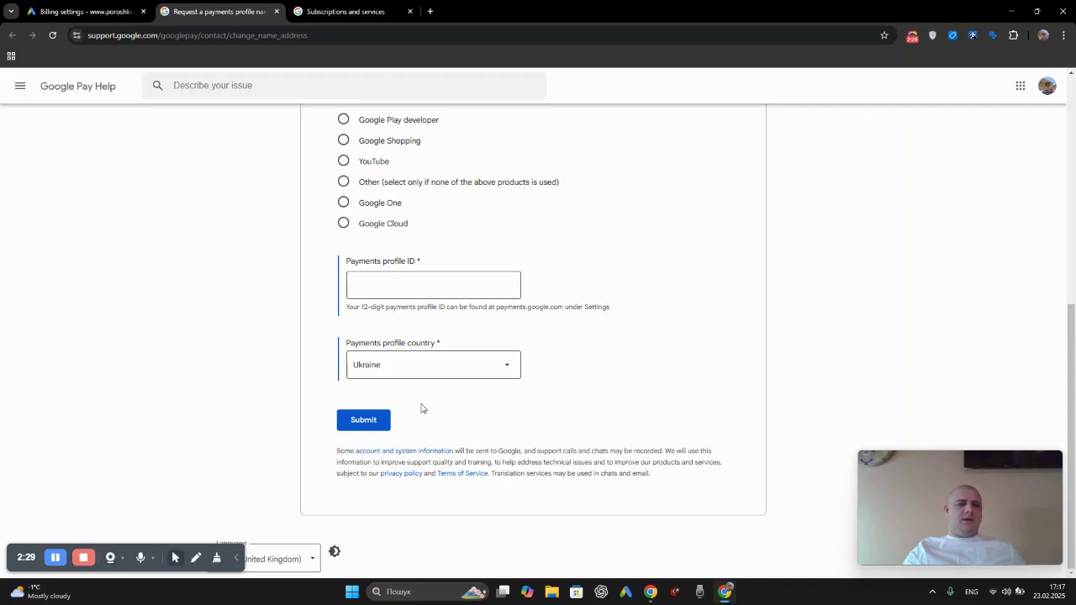
pyautogui.click(131, 7)
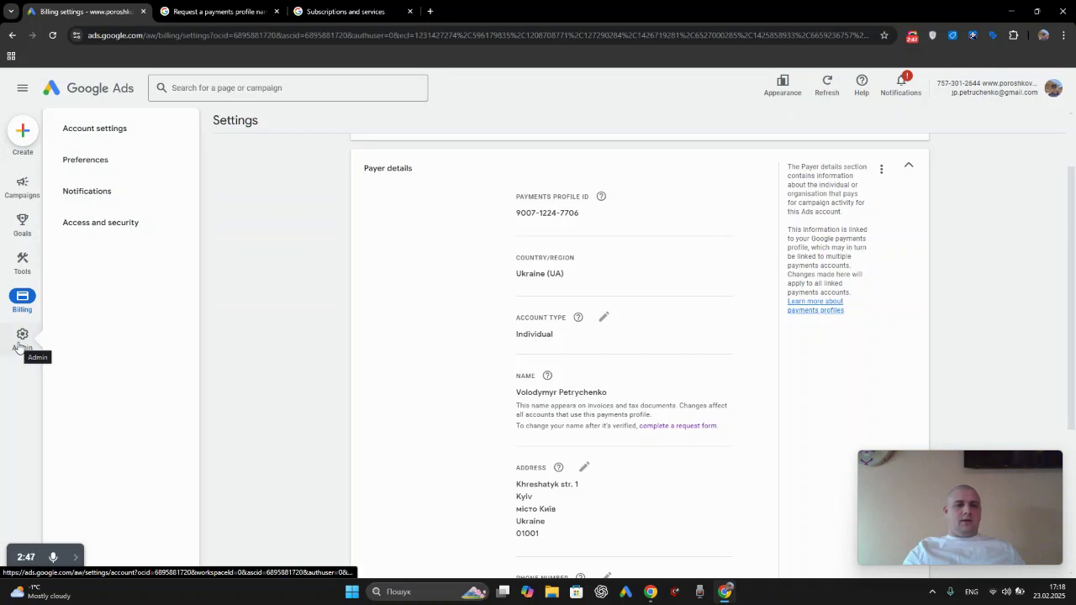
pyautogui.moveTo(22, 339)
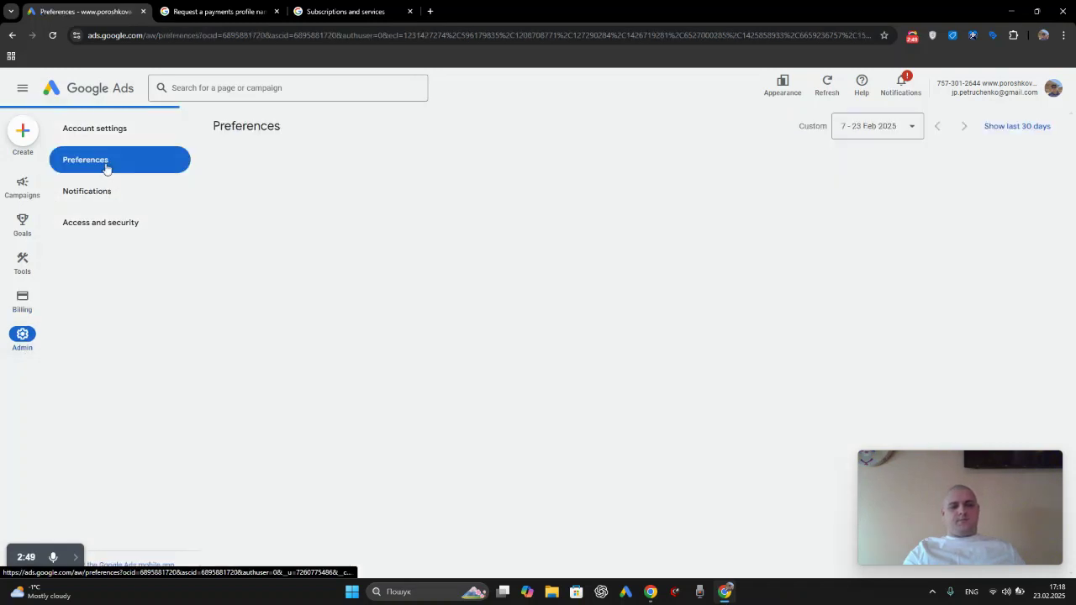
# Cancel the Google Ads account under Account Status, check the billing summary, and revisit the request form.
pyautogui.click(106, 168)
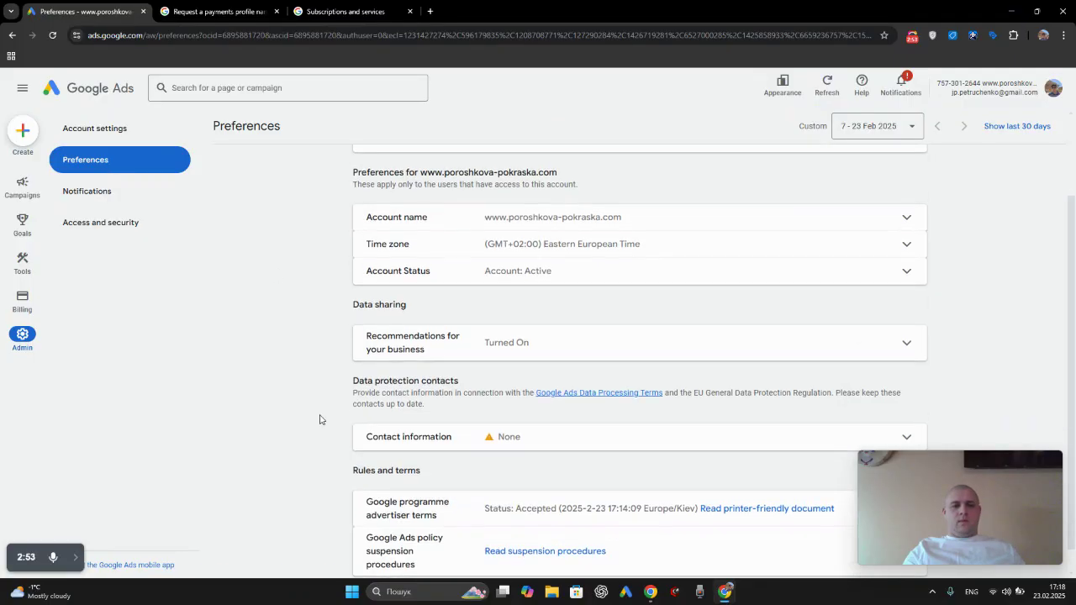
pyautogui.scroll(-1, 406, 278)
pyautogui.click(728, 282)
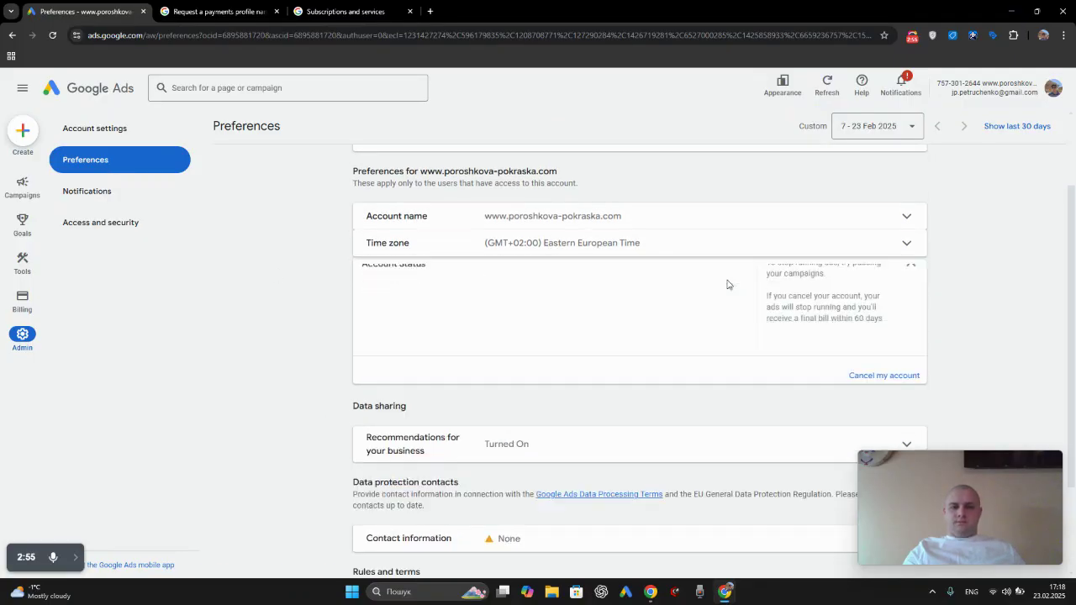
pyautogui.click(866, 357)
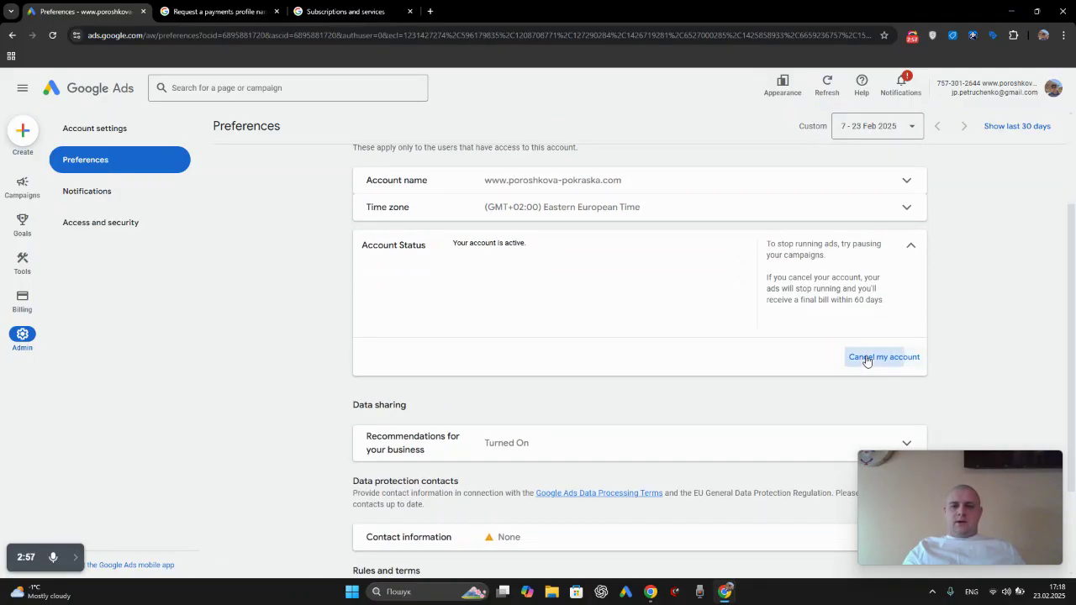
pyautogui.click(668, 355)
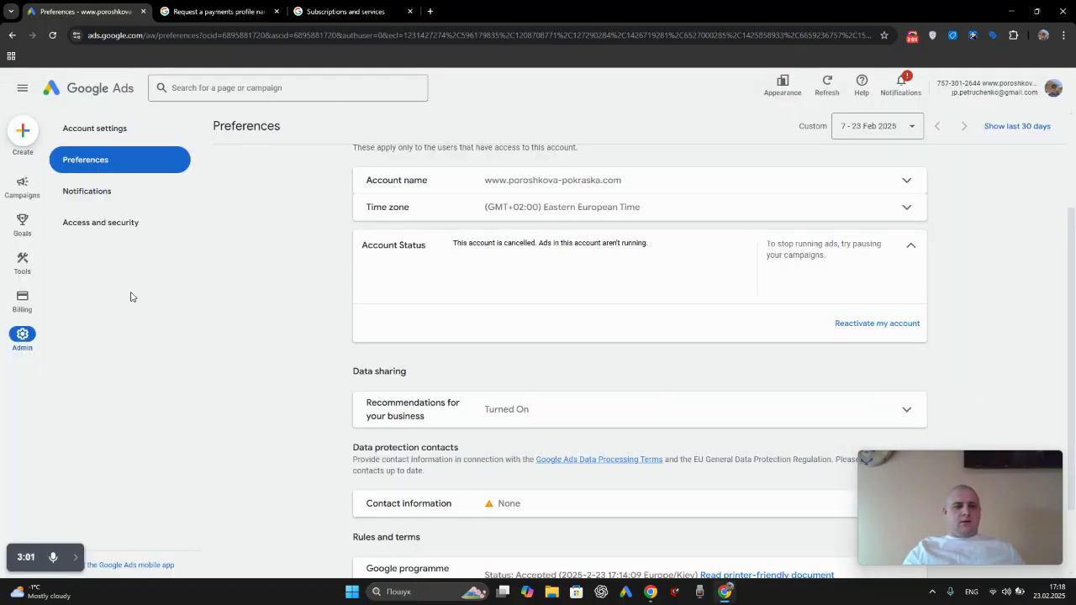
pyautogui.moveTo(22, 301)
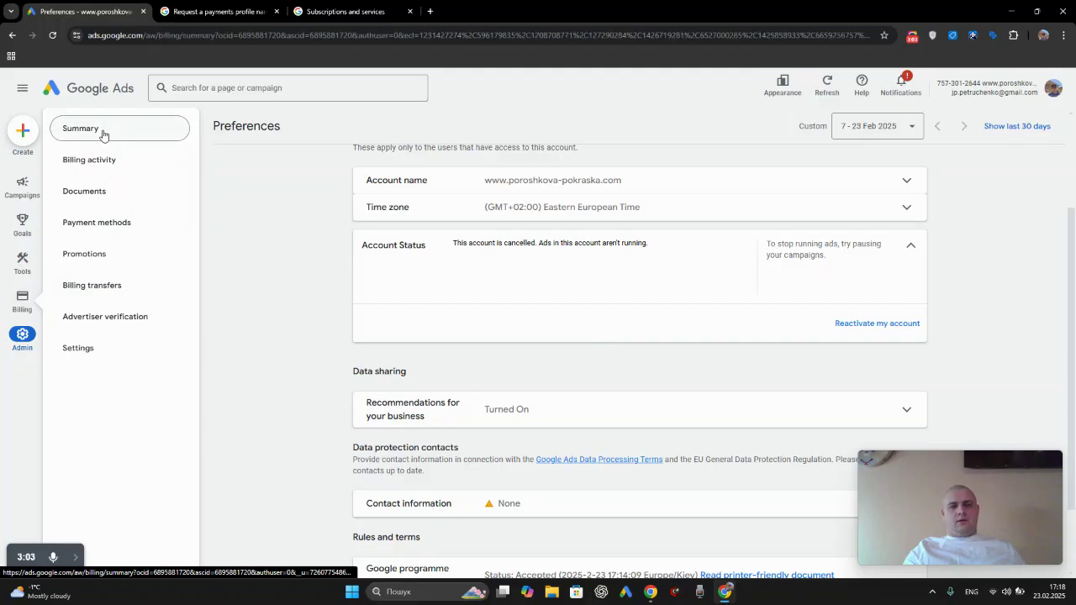
pyautogui.click(103, 135)
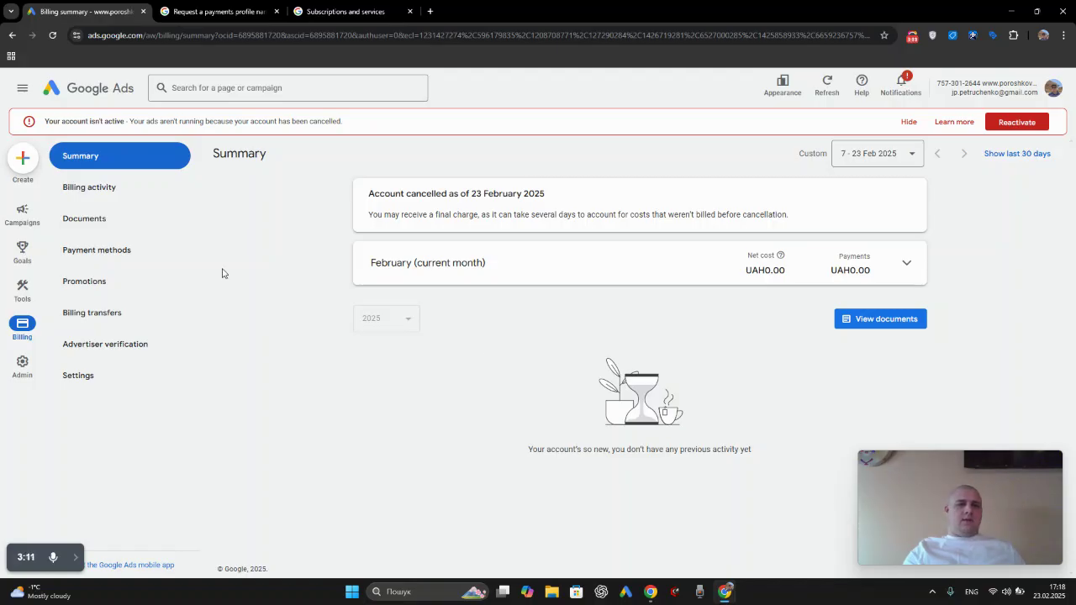
pyautogui.click(195, 9)
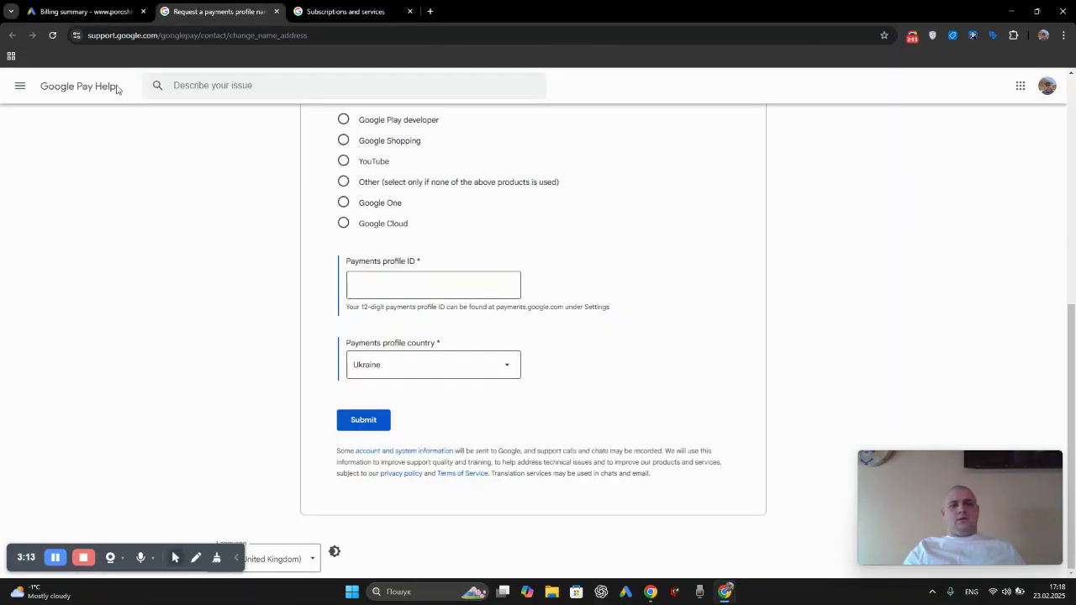
# Go to Google Payments Center settings, scroll to Payments profile status, and start closing the profile.
pyautogui.moveTo(301, 8); pyautogui.dragTo(218, 7)
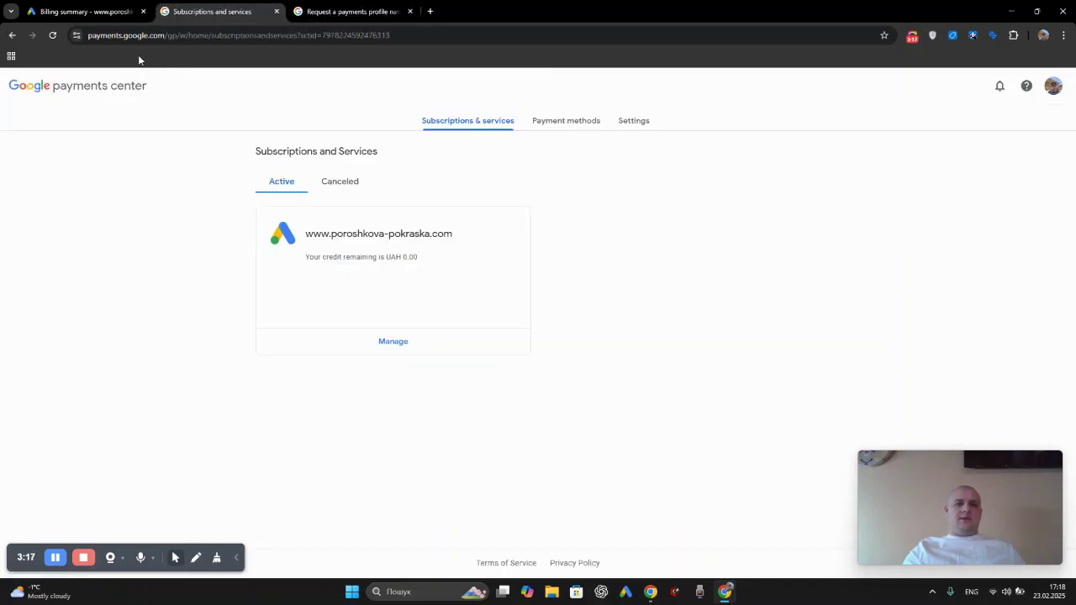
pyautogui.click(638, 122)
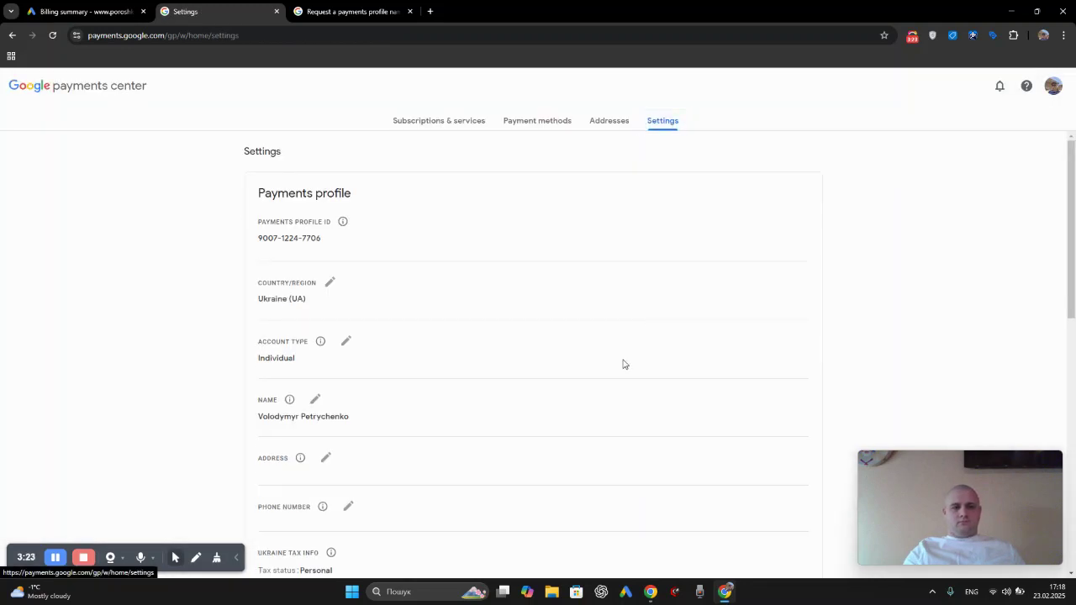
pyautogui.scroll(-5, 624, 364)
pyautogui.scroll(-3, 624, 364)
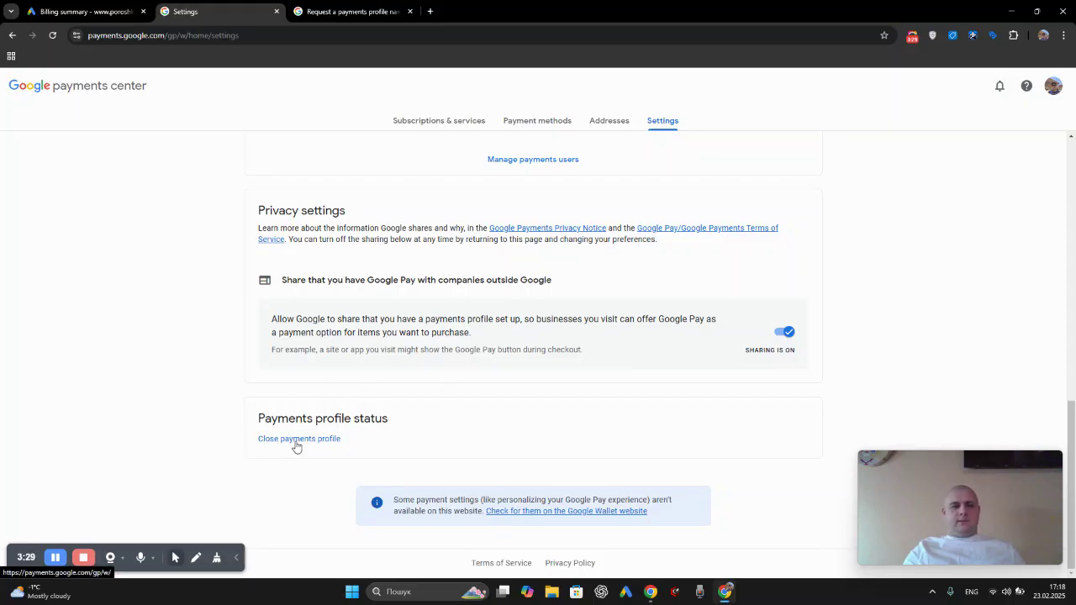
pyautogui.click(296, 441)
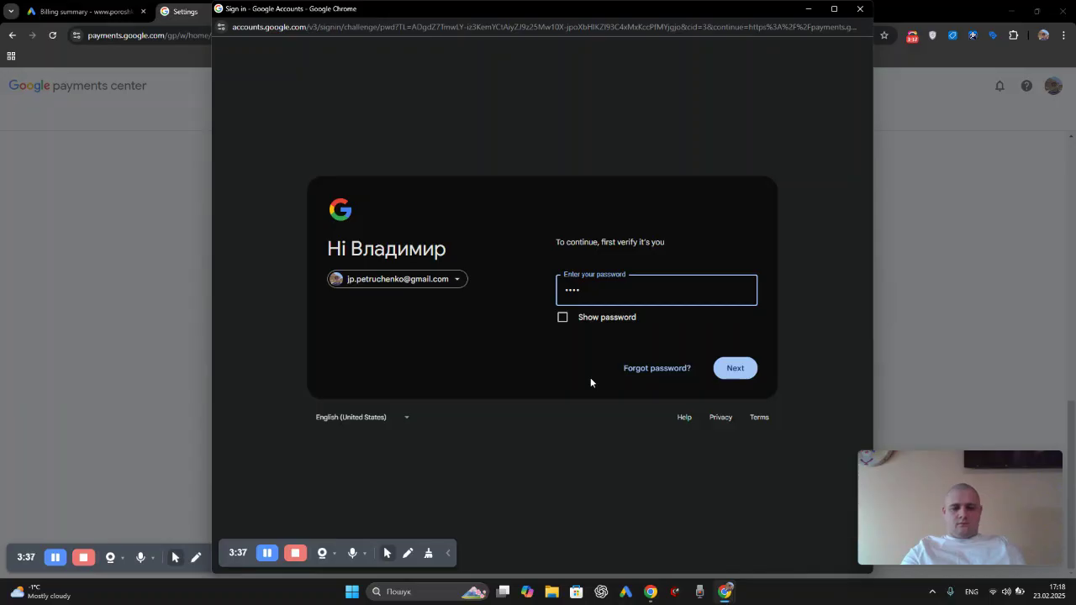
# Re-enter the account password, pick 'I don't want to give a reason', and confirm the profile closure.
pyautogui.write('****')
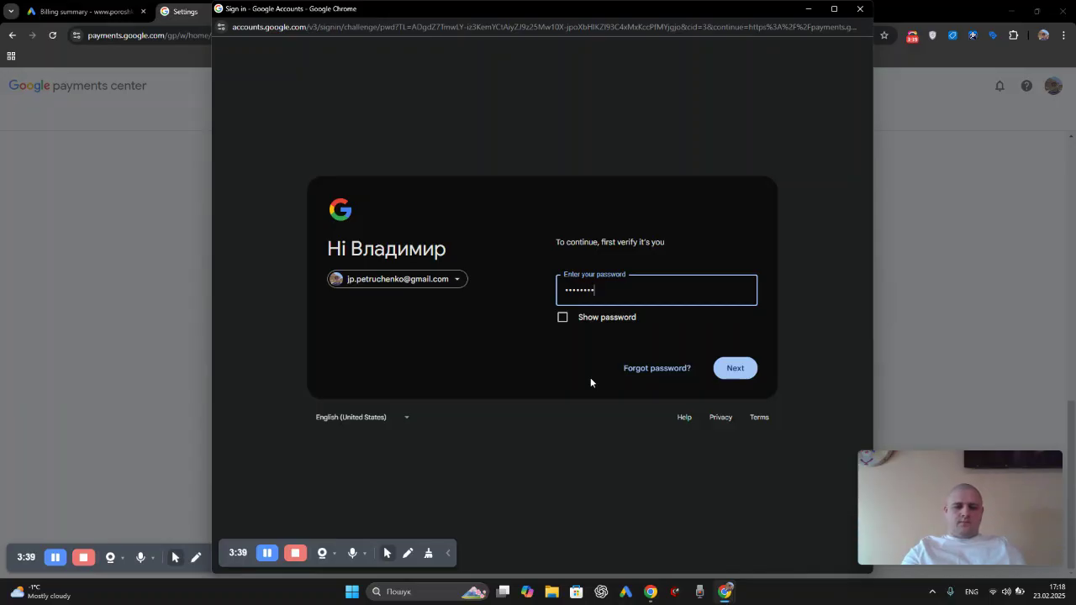
pyautogui.write('*')
pyautogui.click(737, 369)
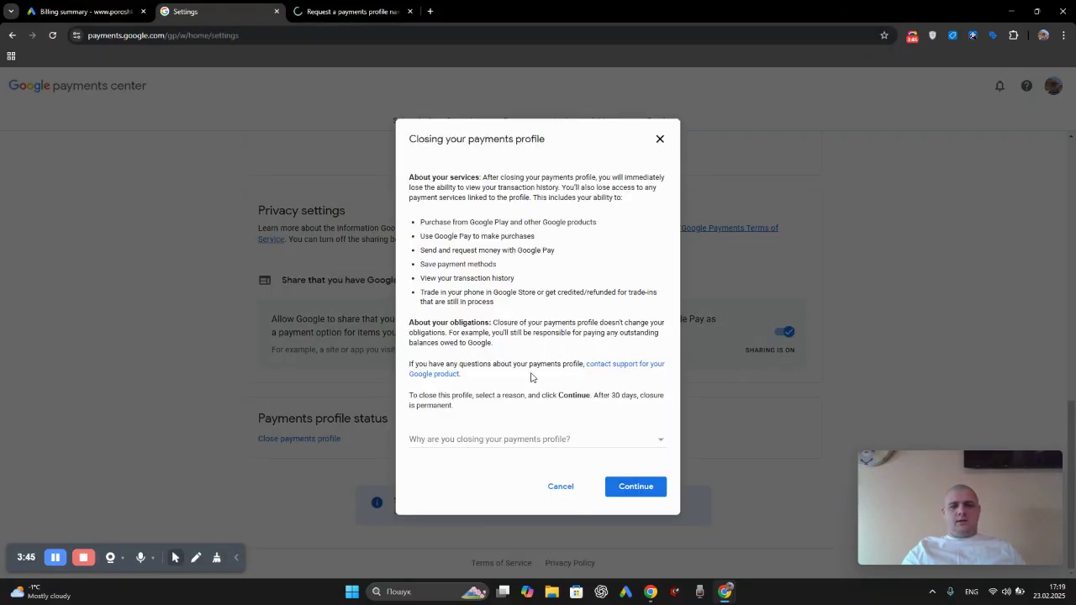
pyautogui.click(515, 442)
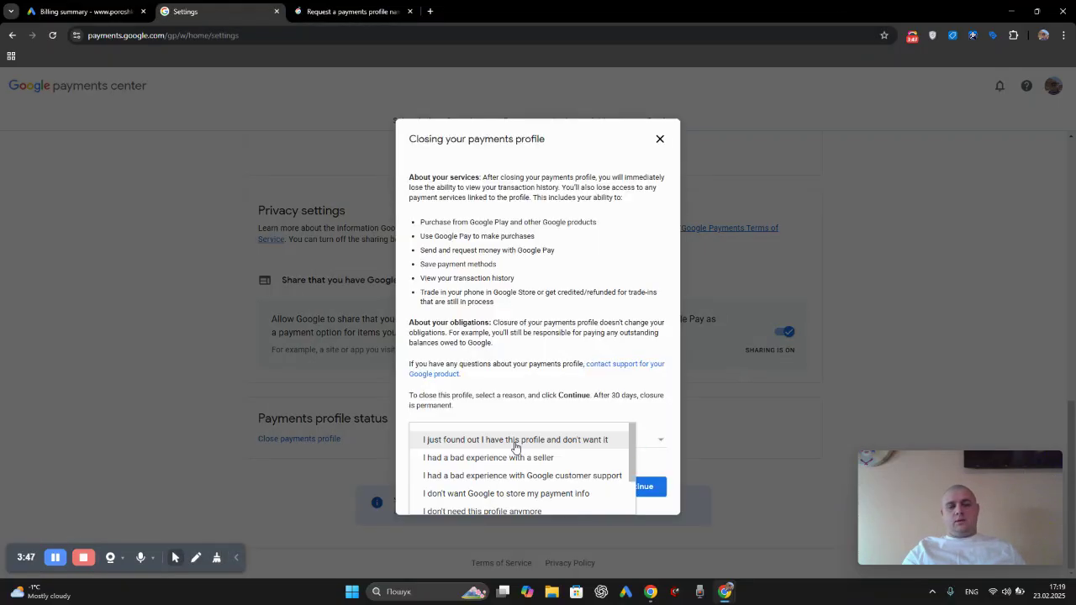
pyautogui.scroll(-1, 508, 465)
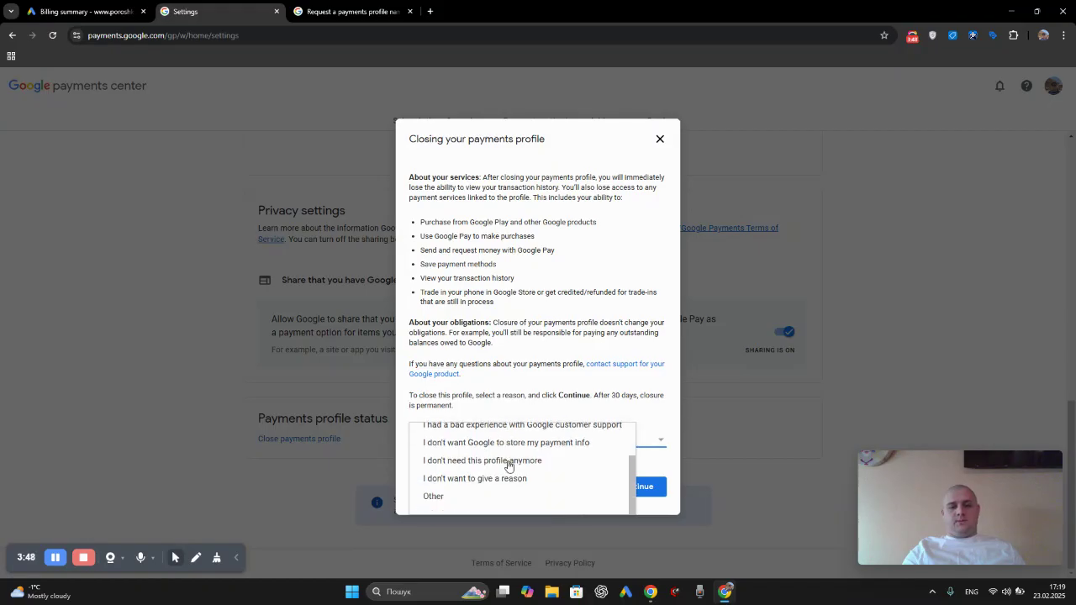
pyautogui.click(459, 479)
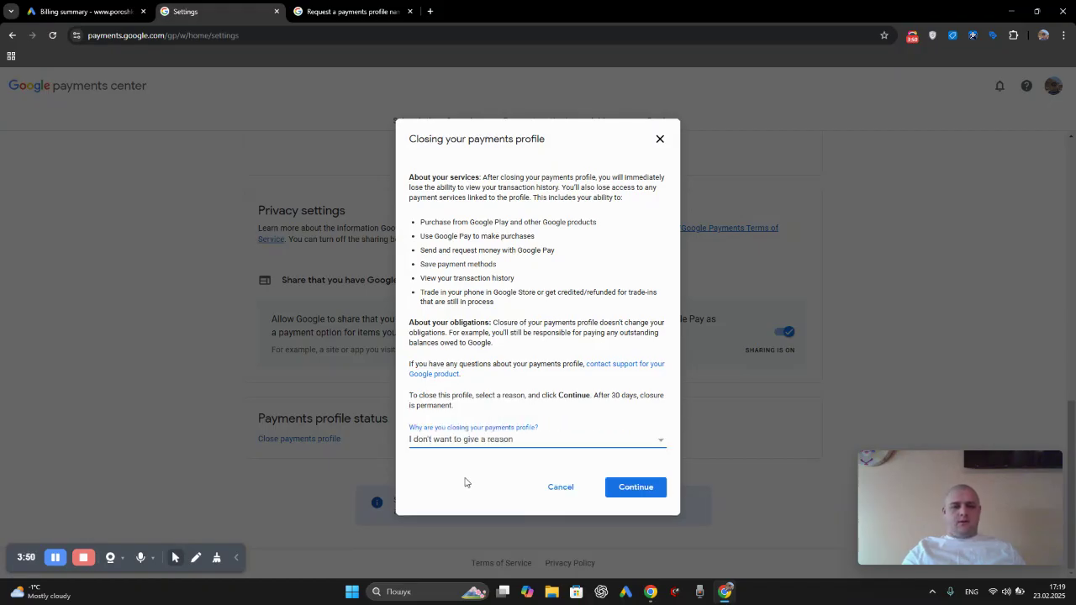
pyautogui.click(631, 489)
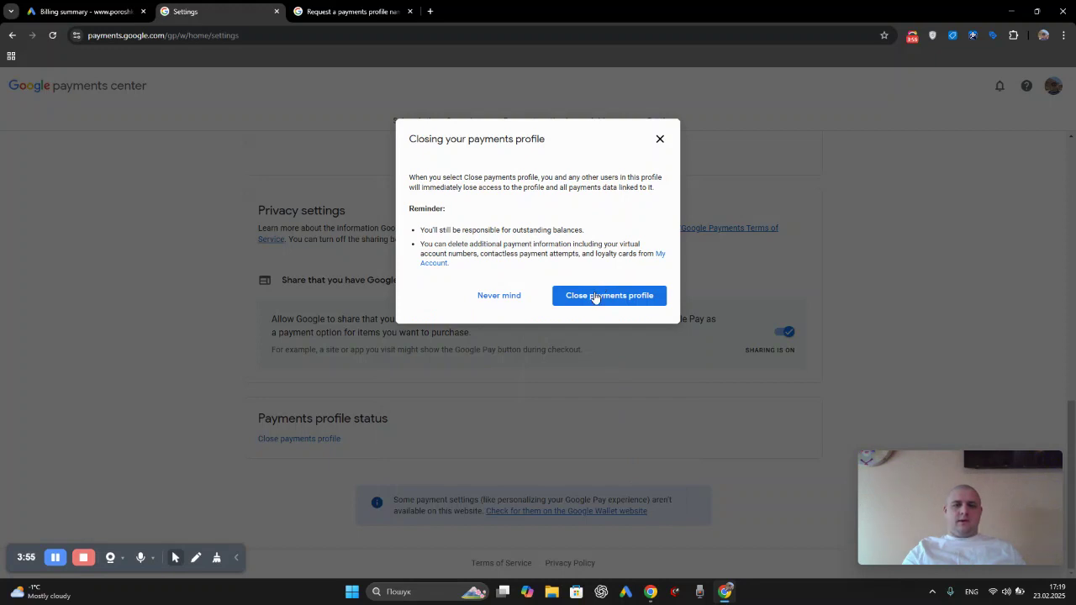
pyautogui.click(594, 296)
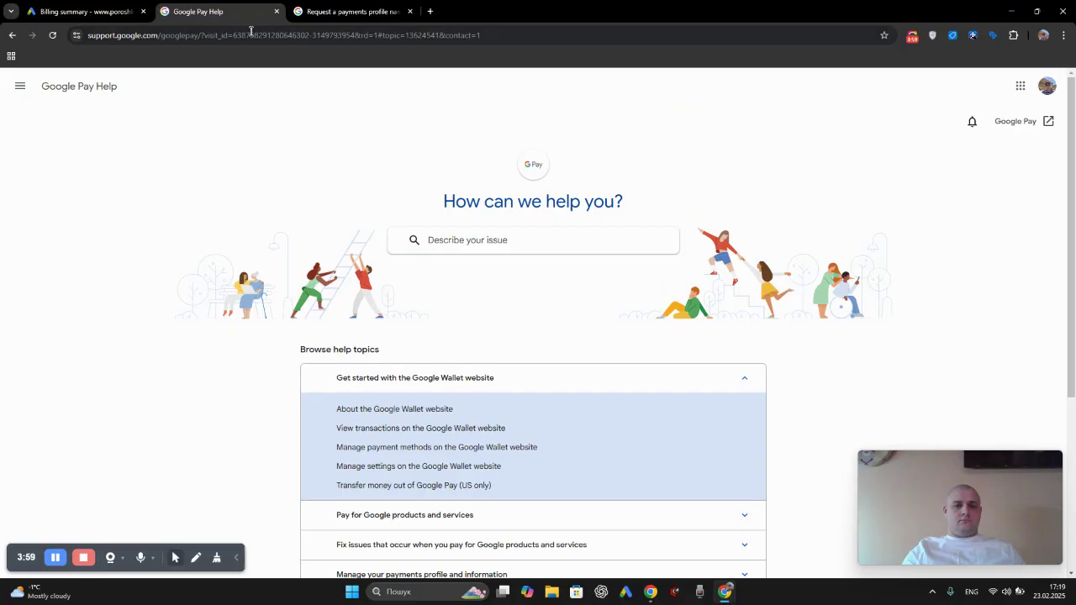
# Reload the Google Ads billing summary, reactivate the cancelled account, and refresh to show Active status.
pyautogui.click(106, 8)
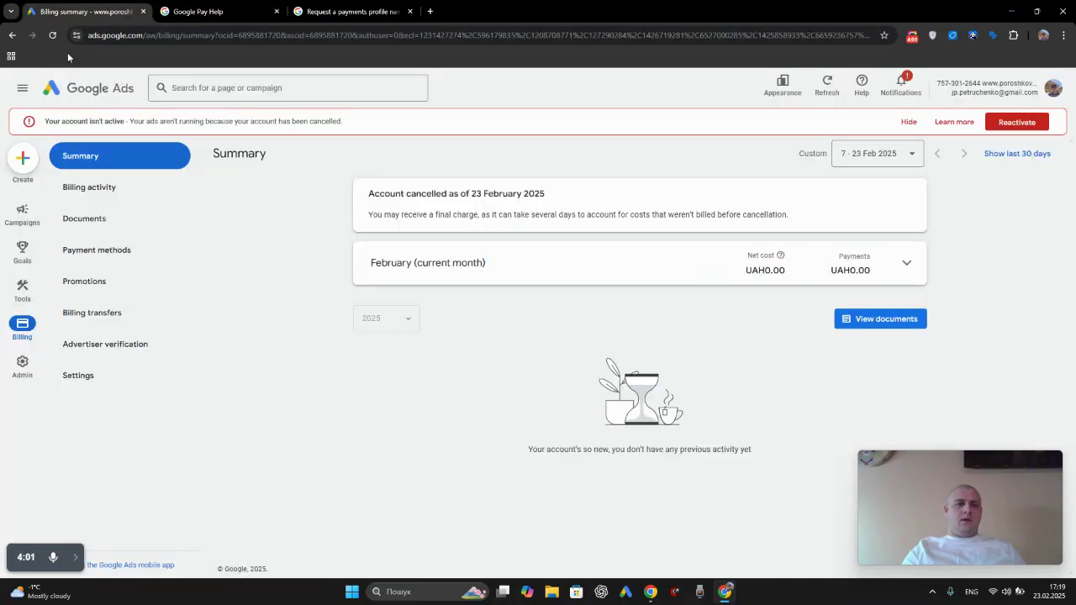
pyautogui.click(52, 35)
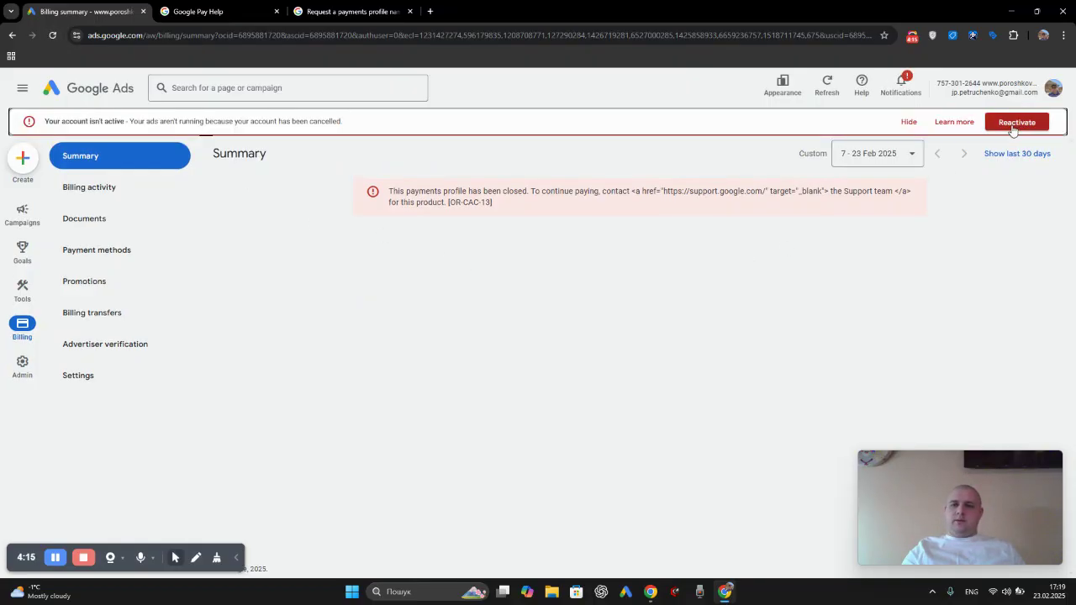
pyautogui.click(1013, 125)
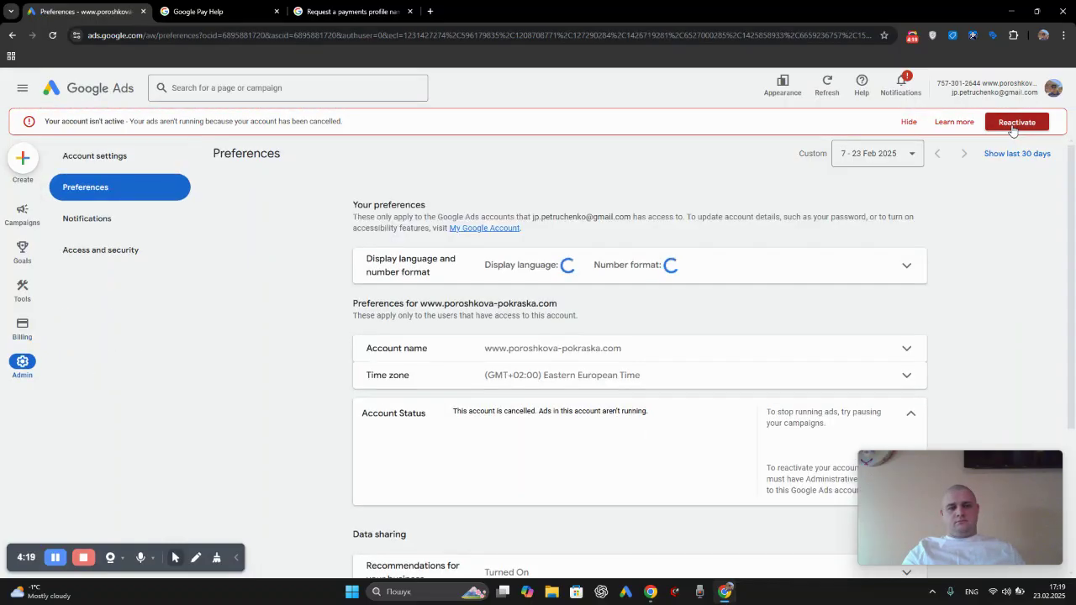
pyautogui.scroll(-2, 674, 342)
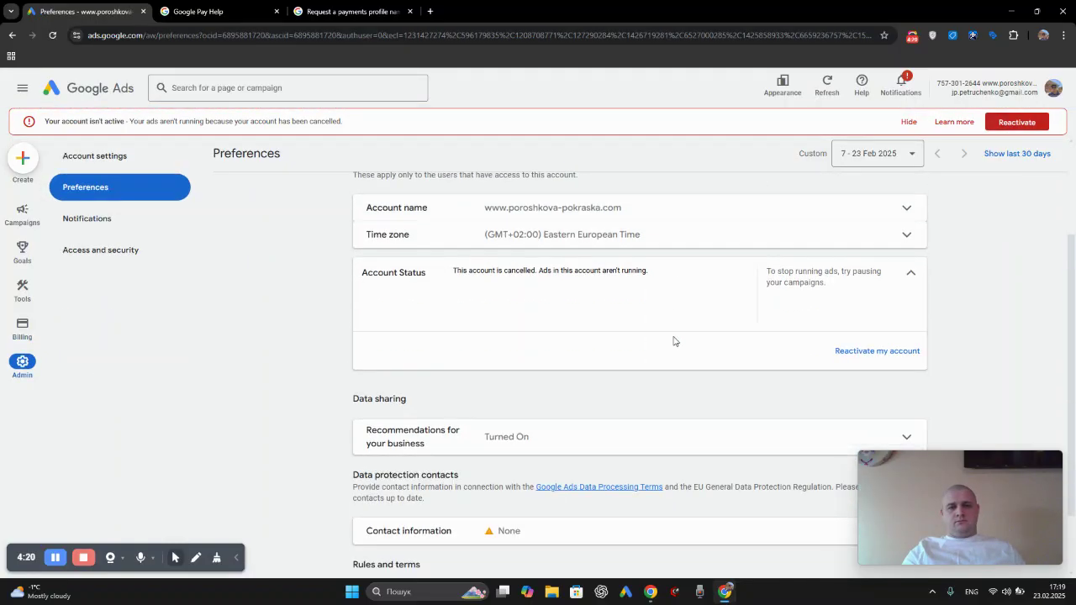
pyautogui.click(861, 359)
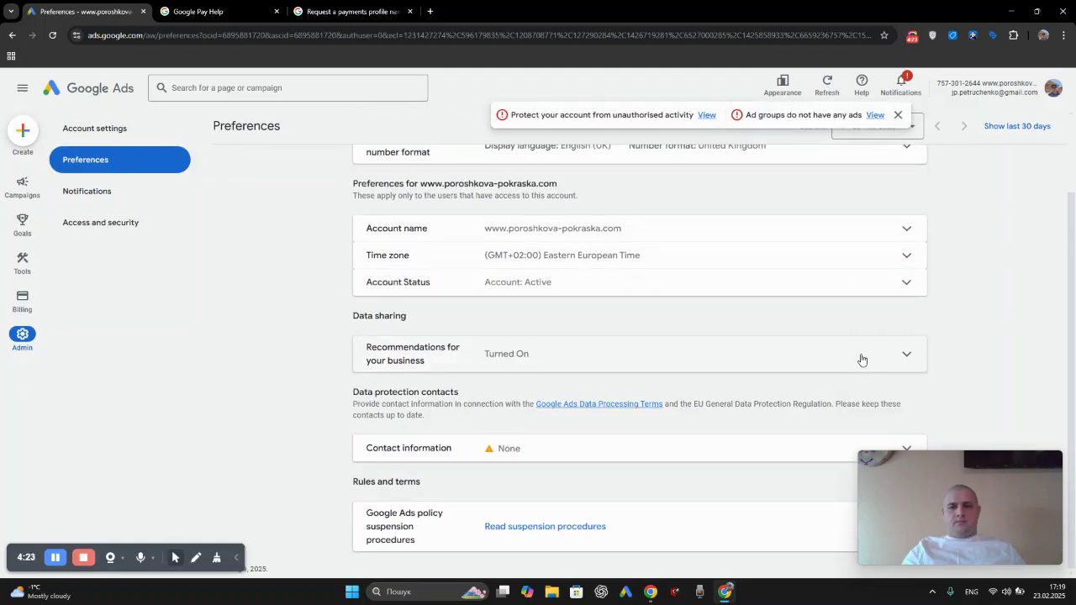
pyautogui.click(52, 36)
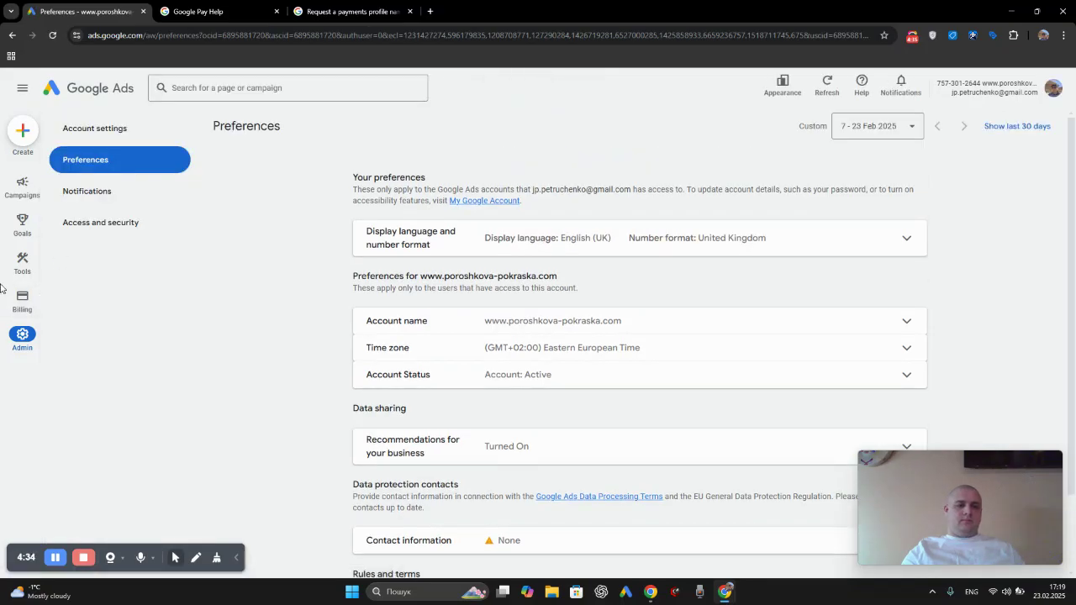
# Go to Billing > Settings in the Google Ads left navigation.
pyautogui.moveTo(22, 301)
pyautogui.click(95, 347)
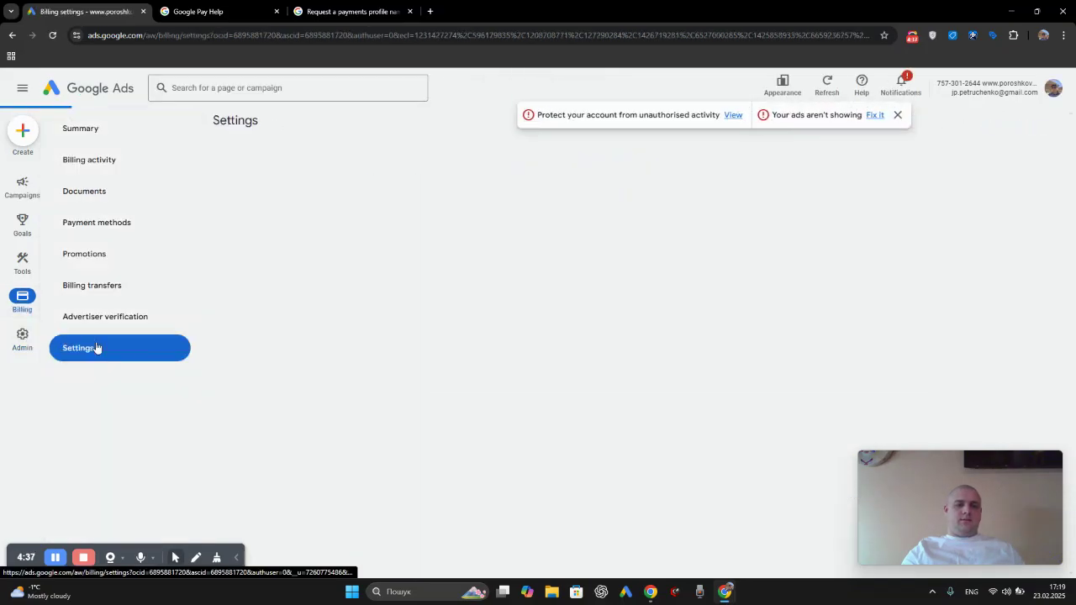